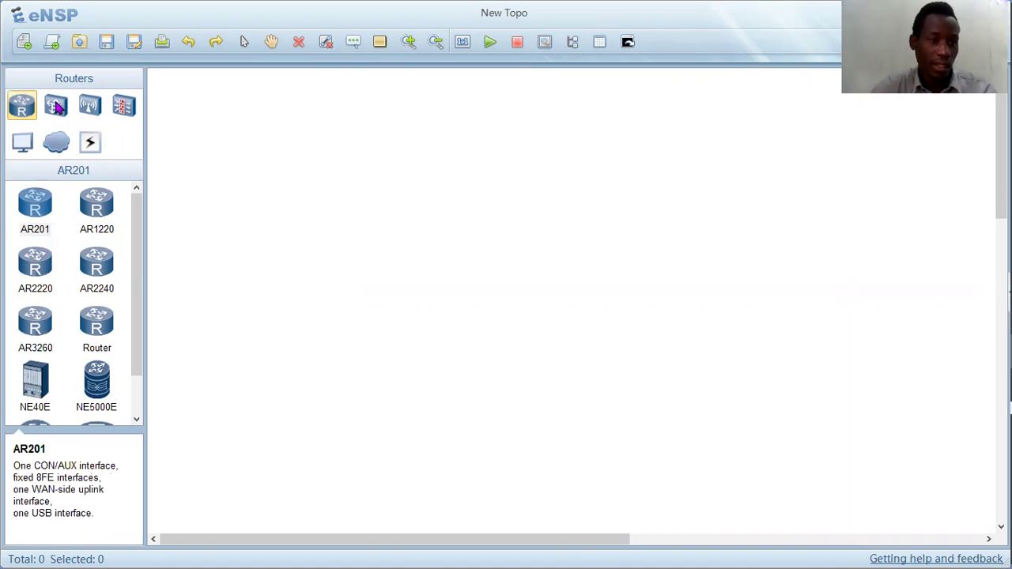
Place an AC6005 wireless controller, AC2, on the canvas.
click(57, 110)
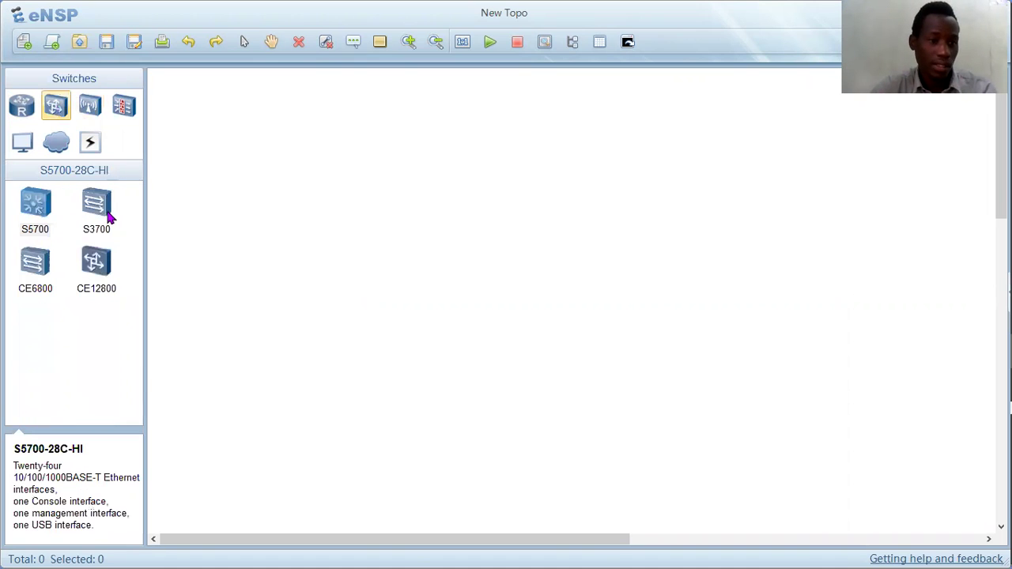
click(91, 110)
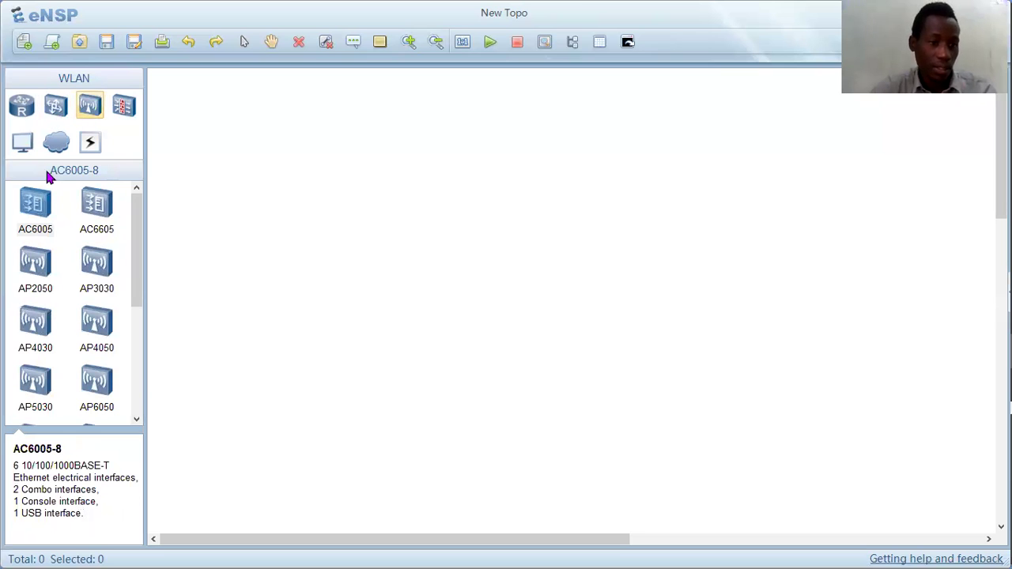
click(44, 206)
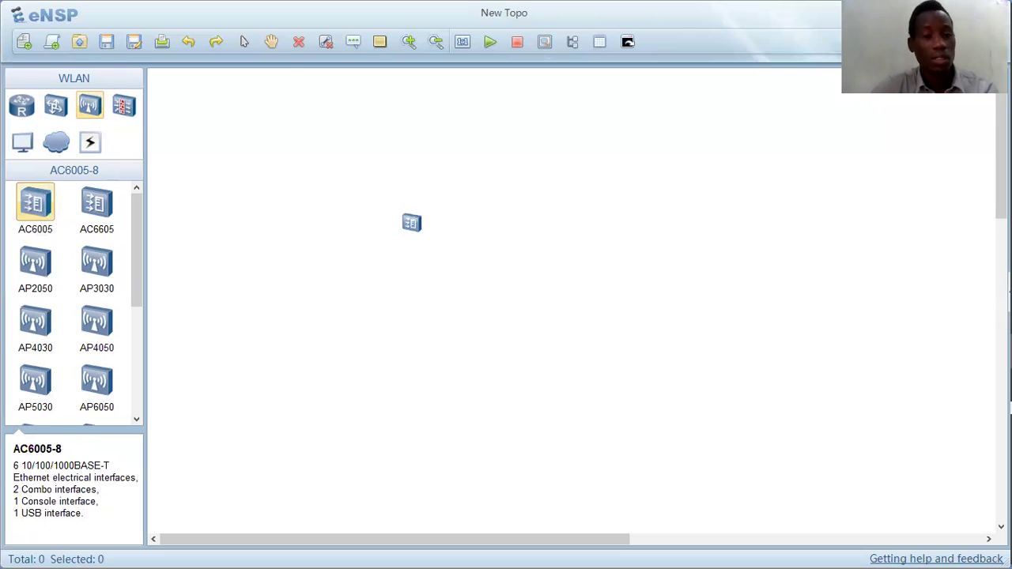
click(370, 149)
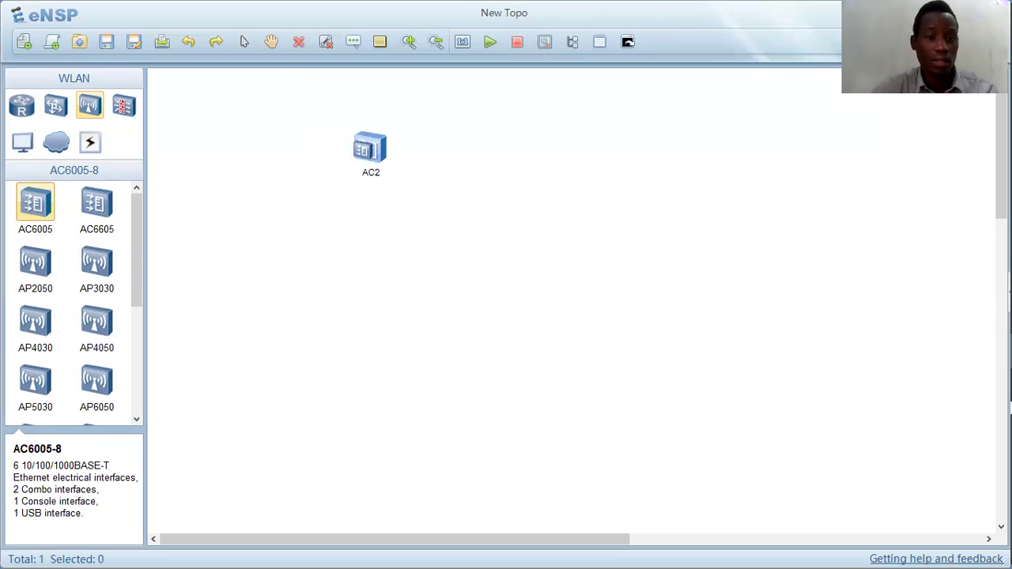
Delete the accidentally placed duplicate controller overlapping AC2.
click(370, 150)
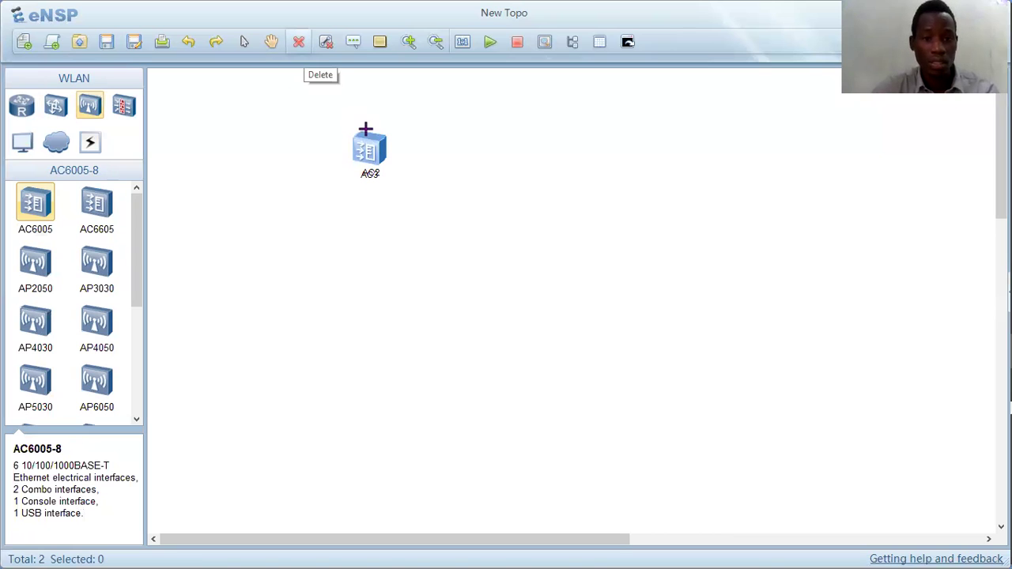
right_click(371, 154)
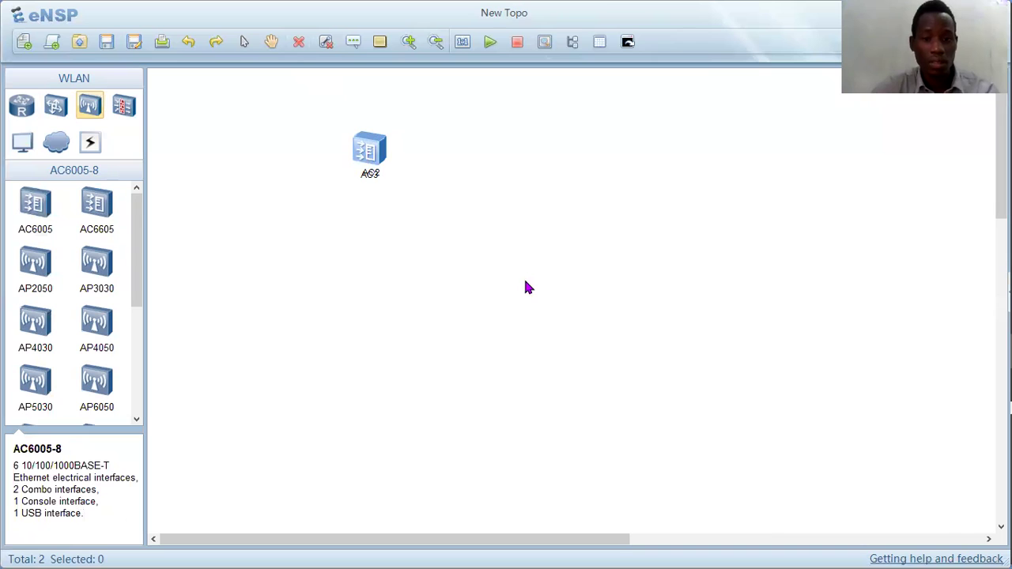
key(Delete)
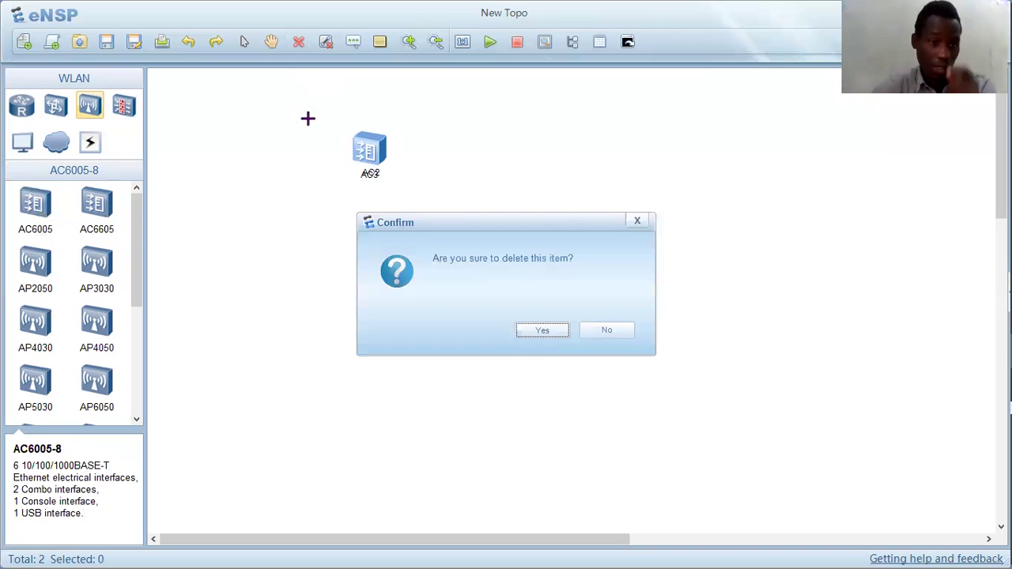
key(Return)
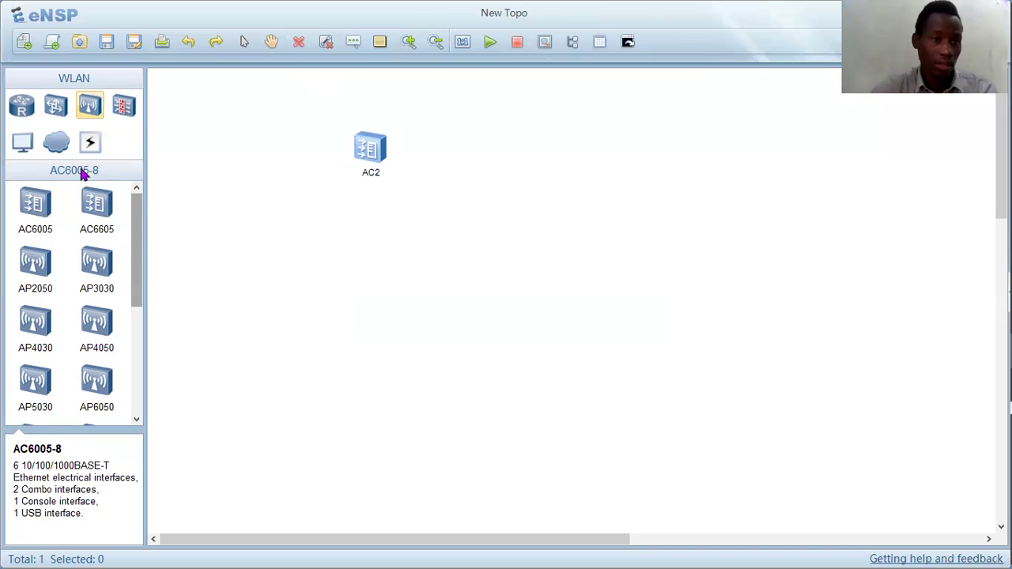
Add an S5700 switch, LSW1, below controller AC2.
click(39, 145)
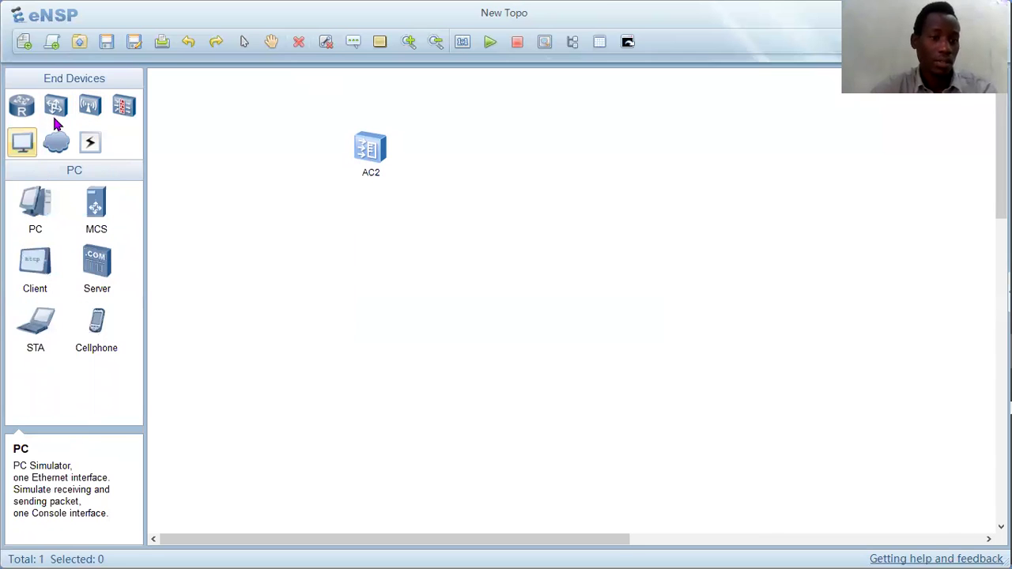
click(55, 118)
click(35, 203)
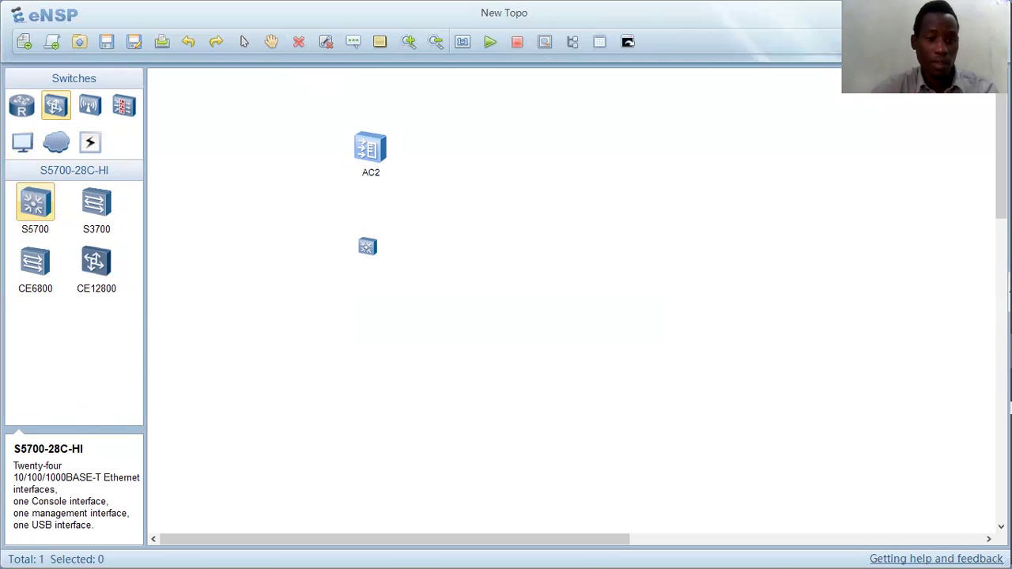
click(368, 247)
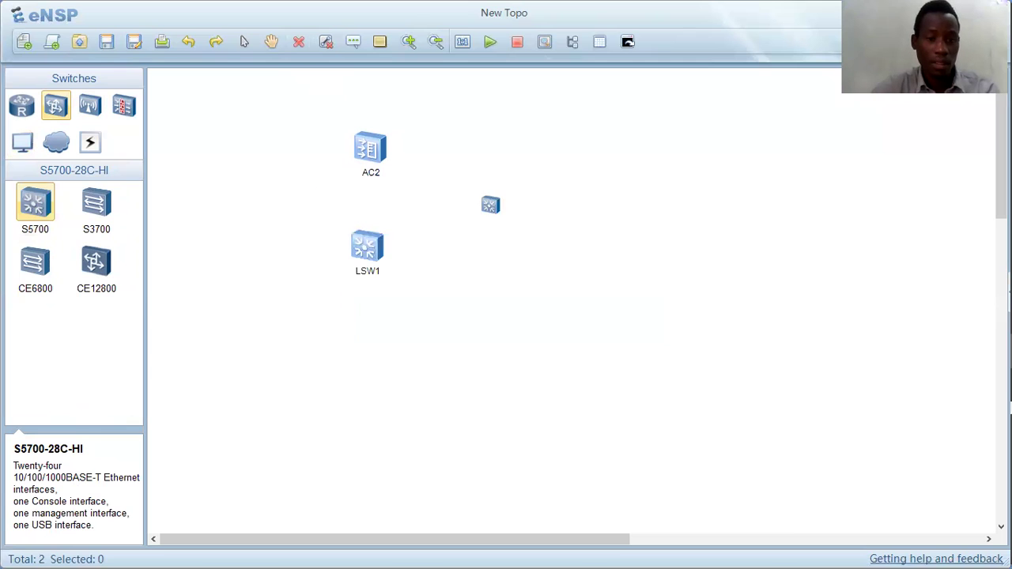
Add two AP2050 access points, AP3 and AP4, side by side beneath LSW1.
click(91, 111)
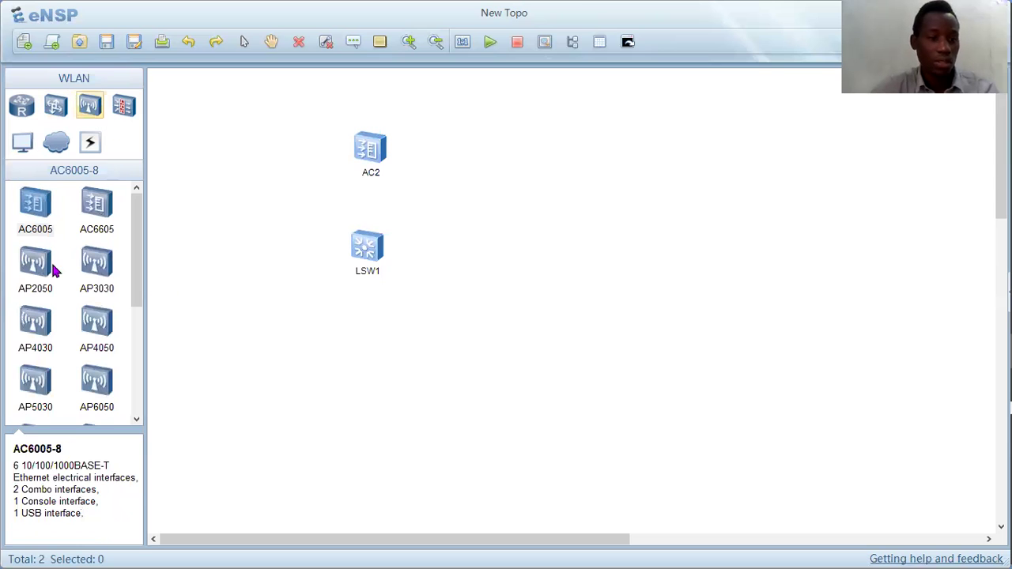
click(35, 273)
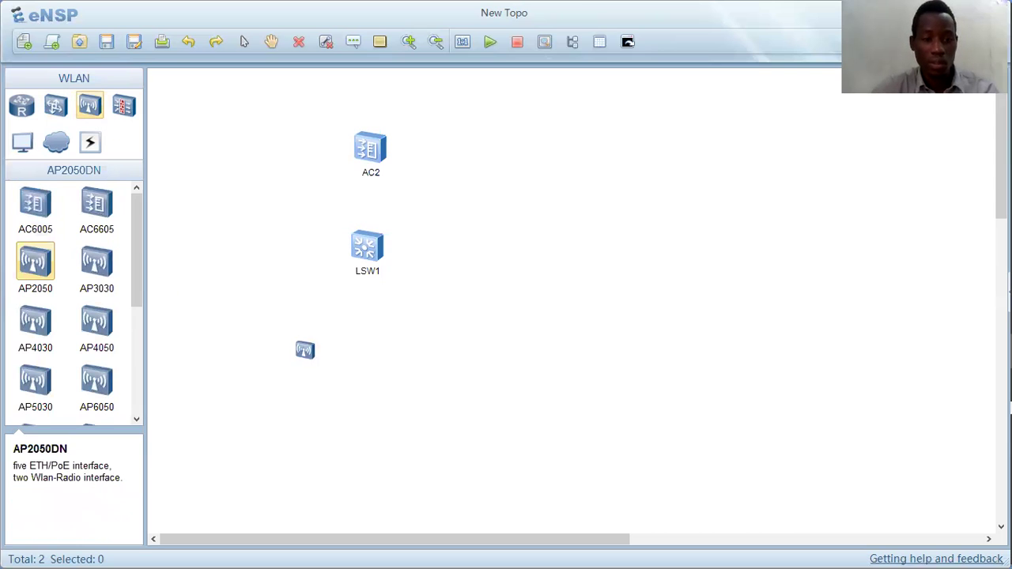
click(292, 336)
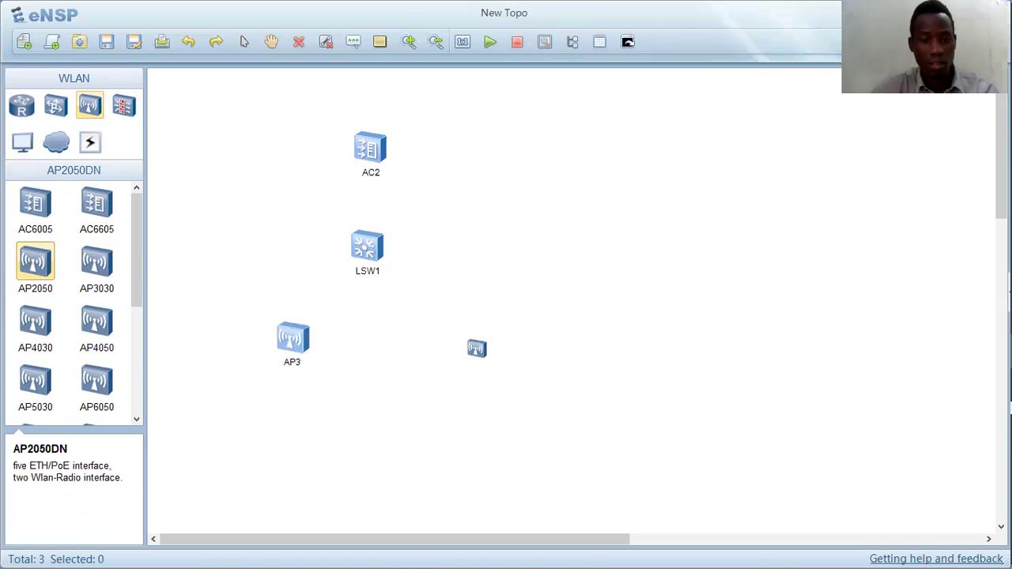
click(470, 351)
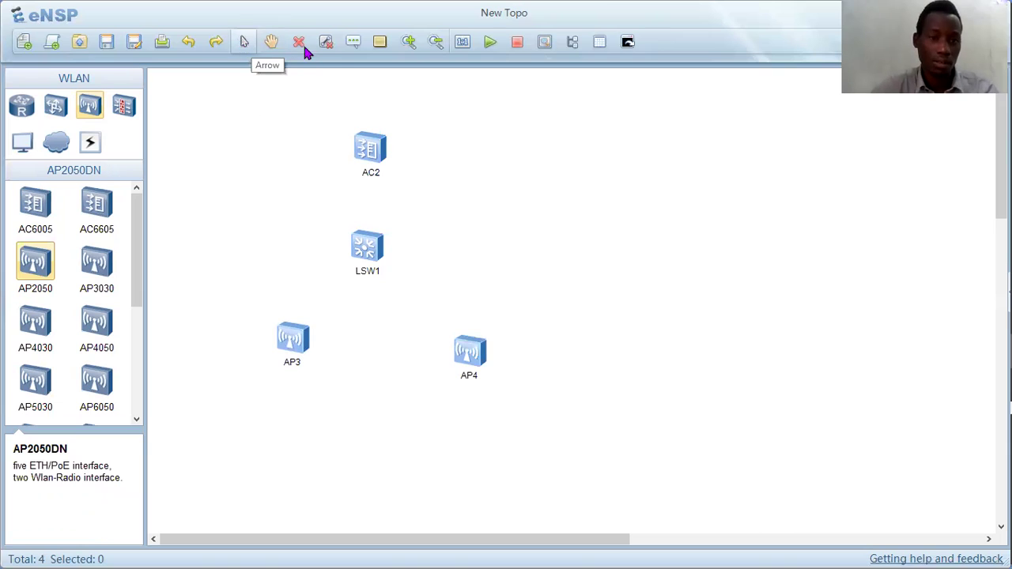
Shift AP4 slightly left toward AP3 and bring up the cable types.
click(244, 42)
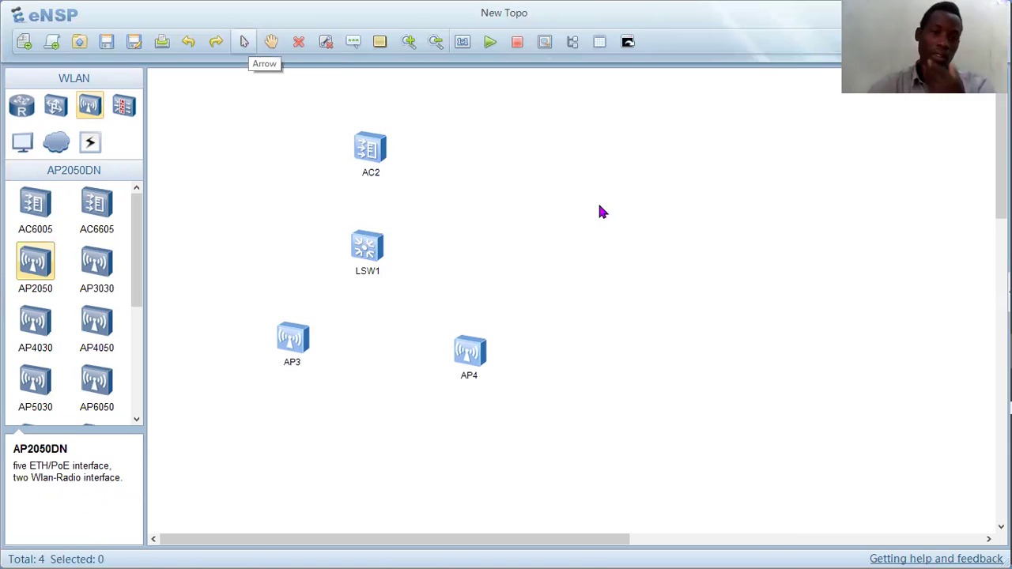
drag(481, 352, 443, 345)
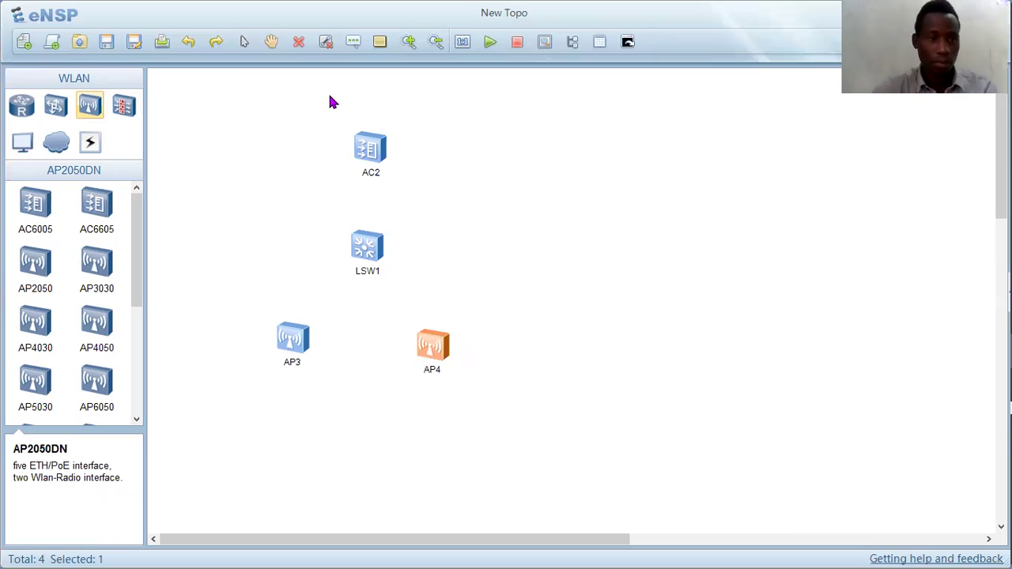
click(90, 146)
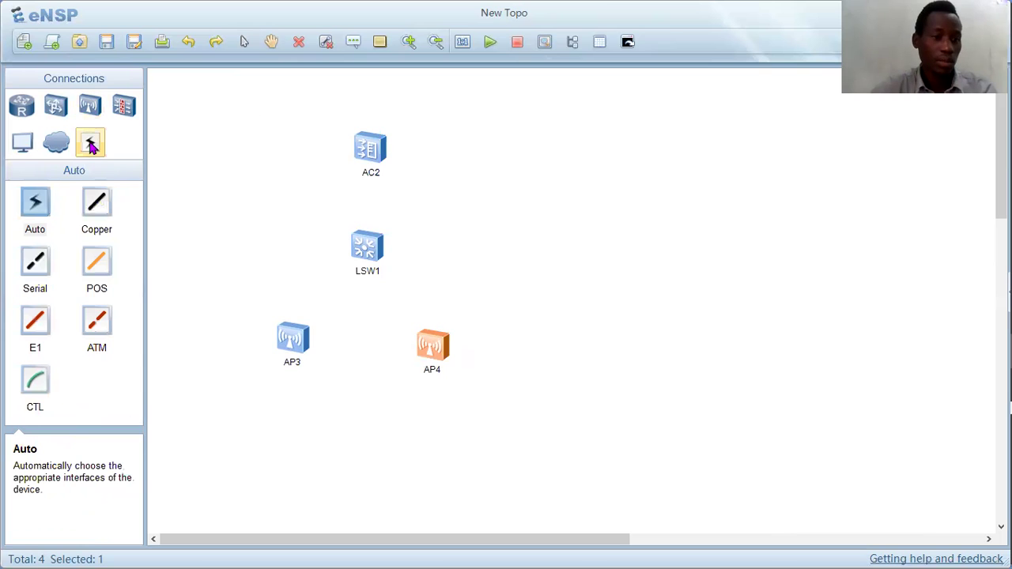
Cable AC2's GE 0/0/8 to LSW1's GE 0/0/1 with a copper Ethernet link.
click(94, 207)
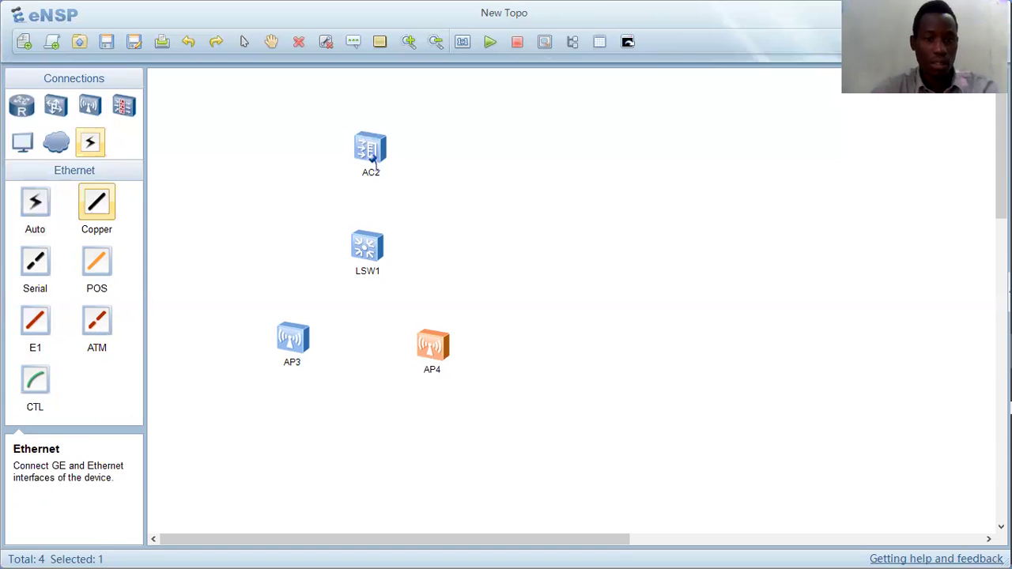
click(373, 160)
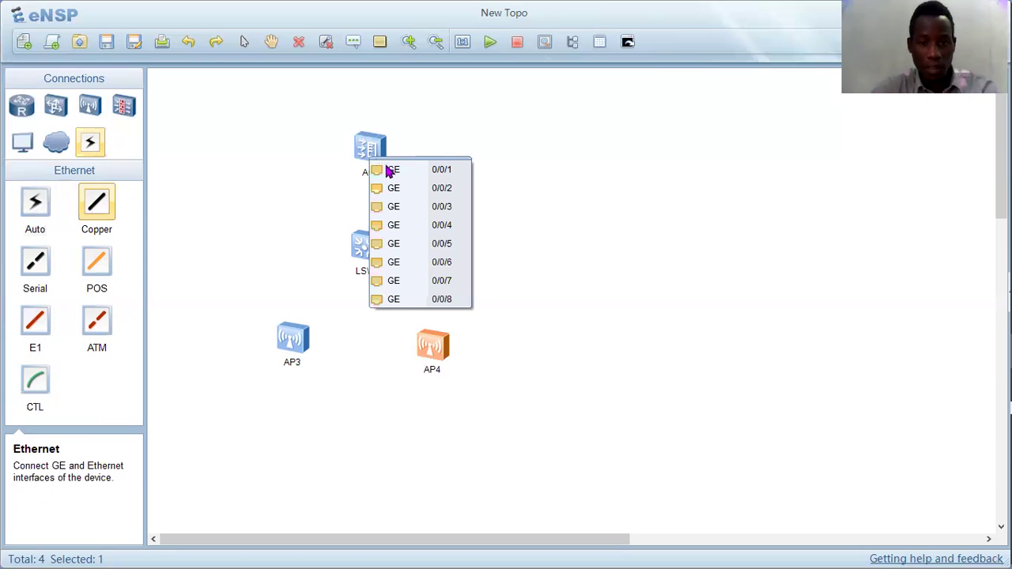
click(422, 300)
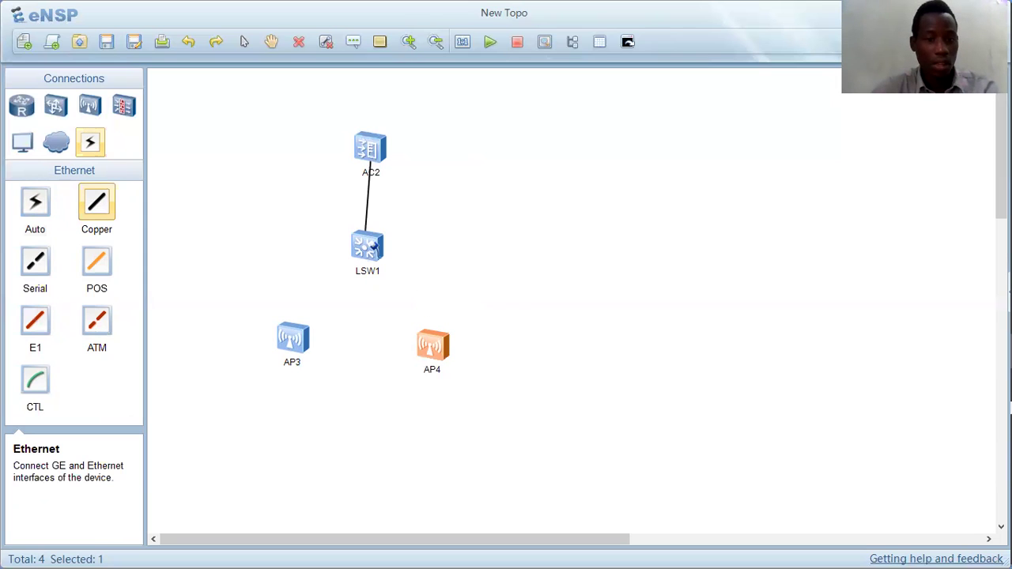
click(368, 249)
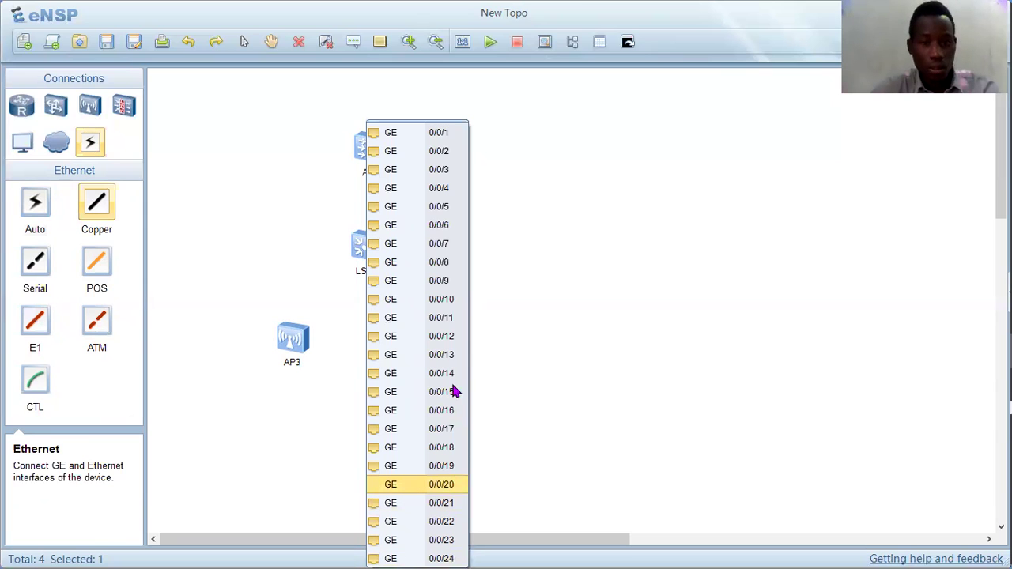
click(441, 132)
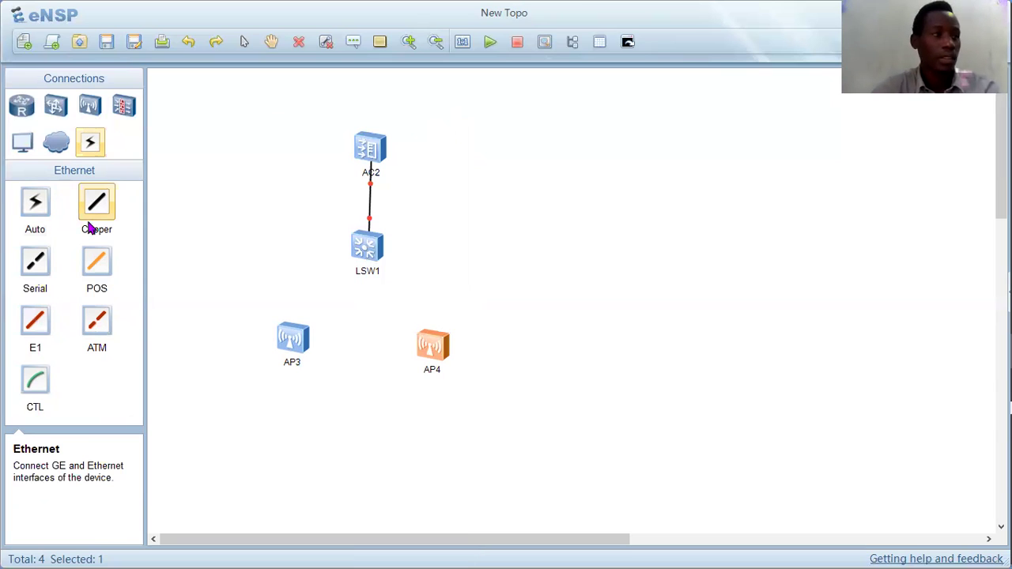
click(363, 257)
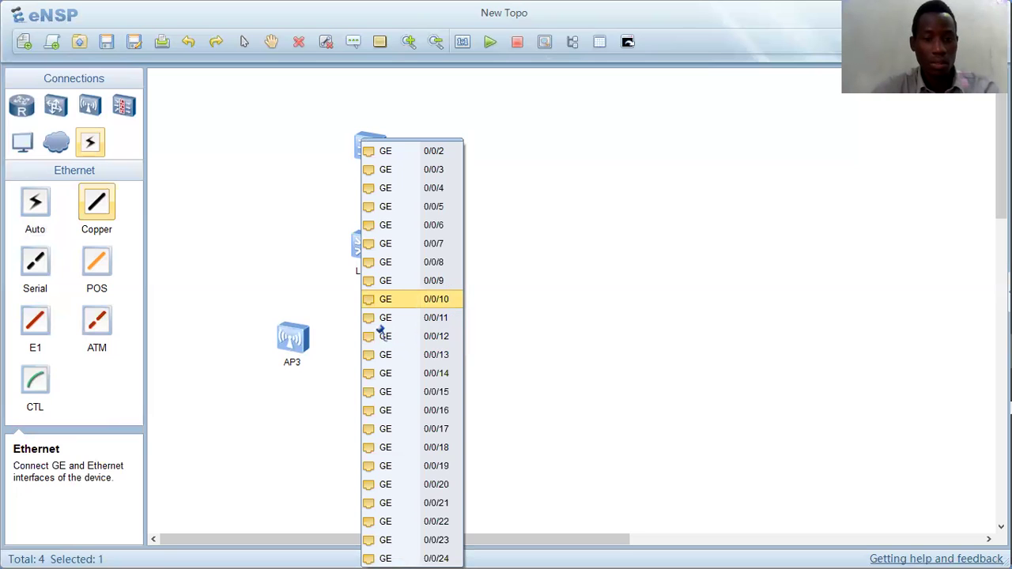
Link LSW1's GE 0/0/10 to AP3's GE 0/0/0.
click(444, 309)
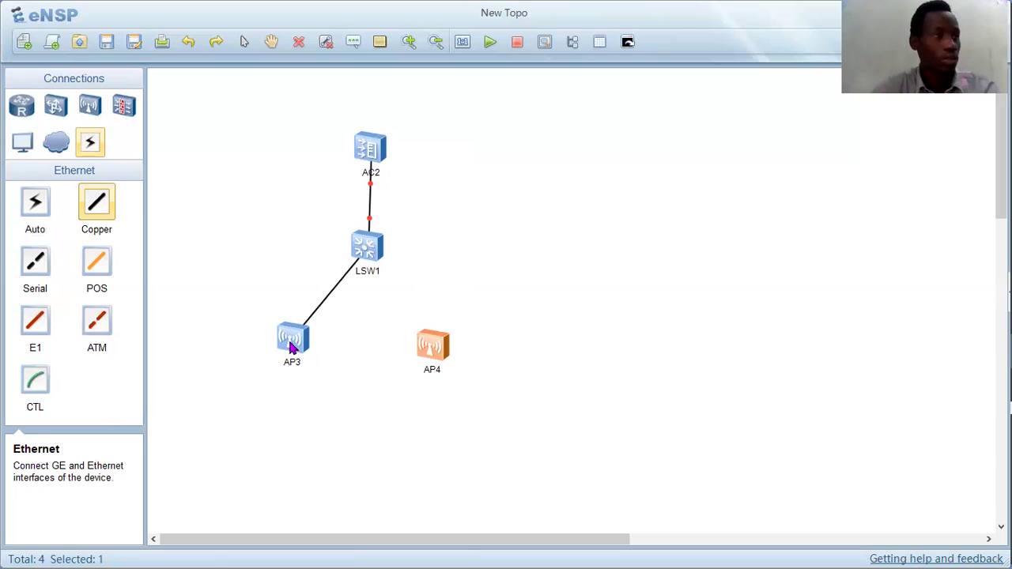
click(290, 346)
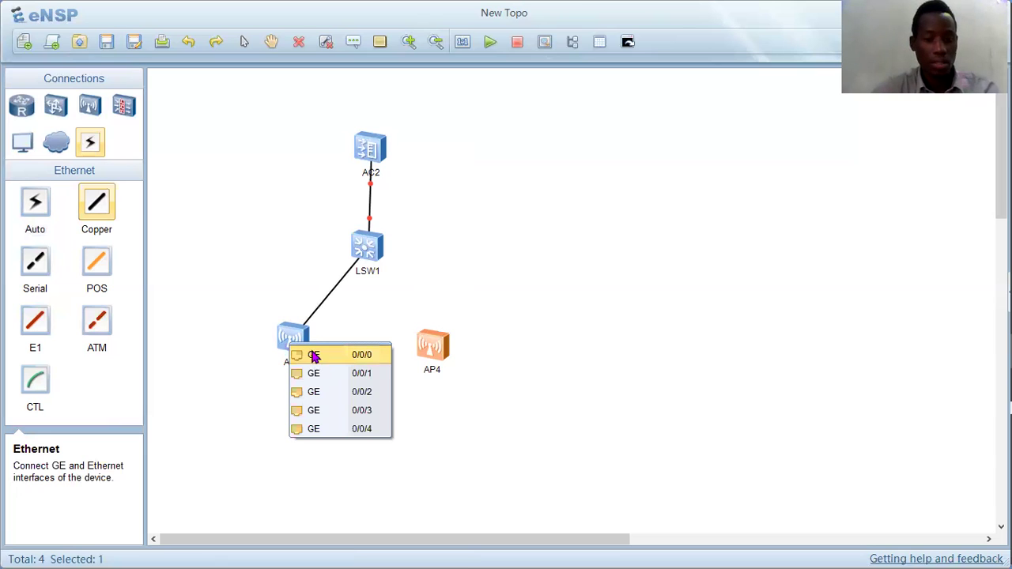
click(314, 356)
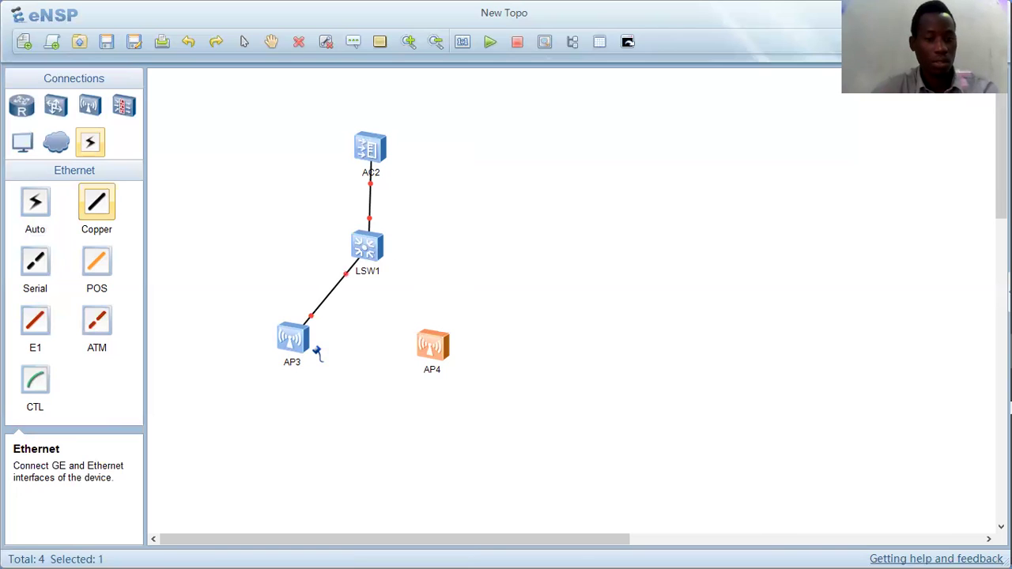
Link another LSW1 port to AP4's GE 0/0/0.
click(370, 254)
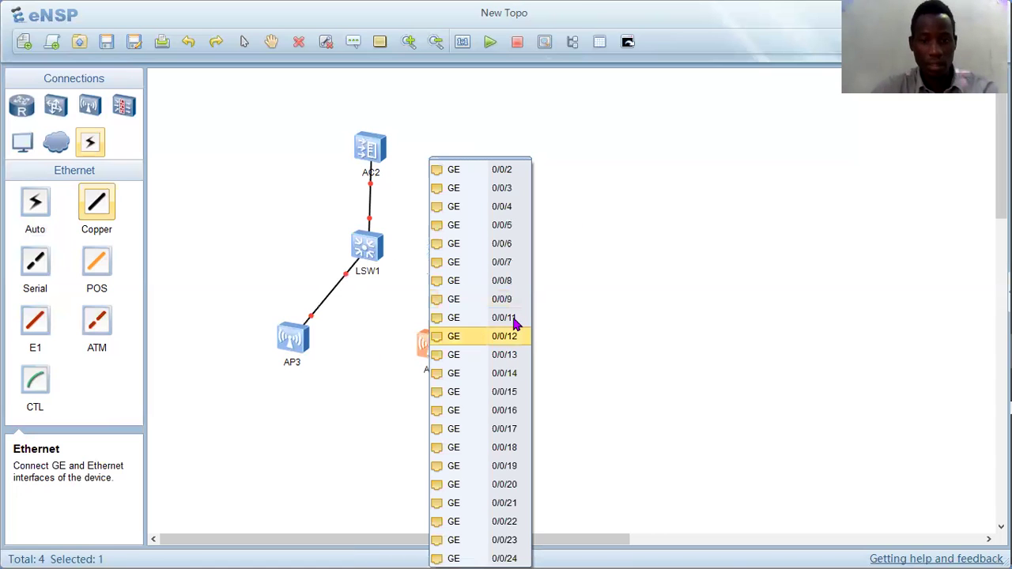
click(514, 328)
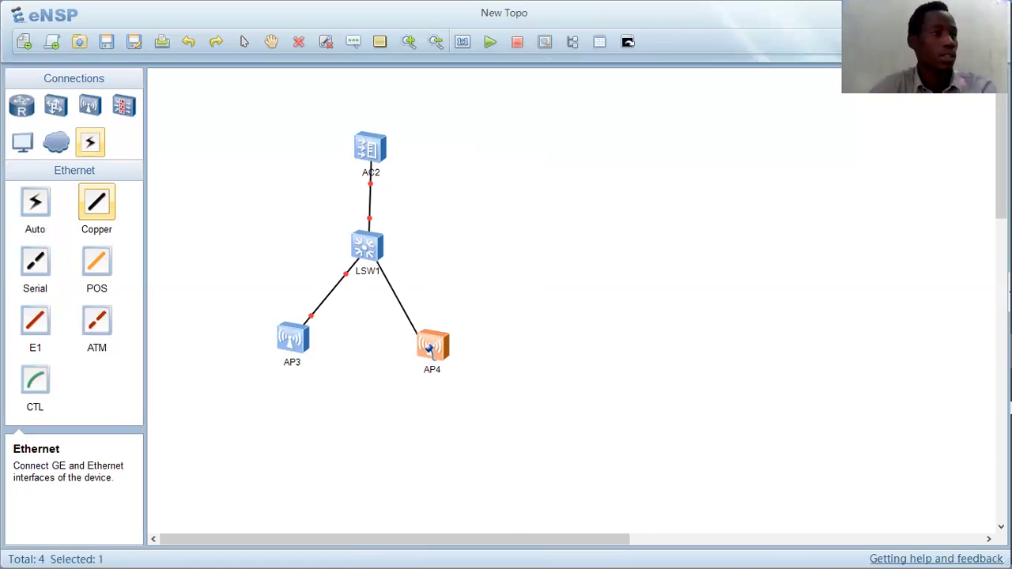
click(427, 354)
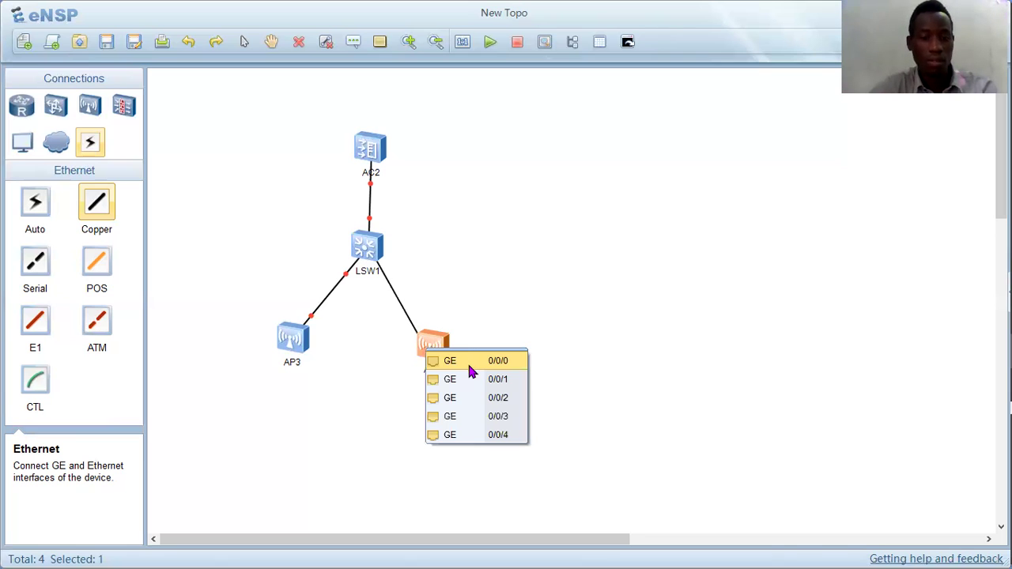
click(472, 362)
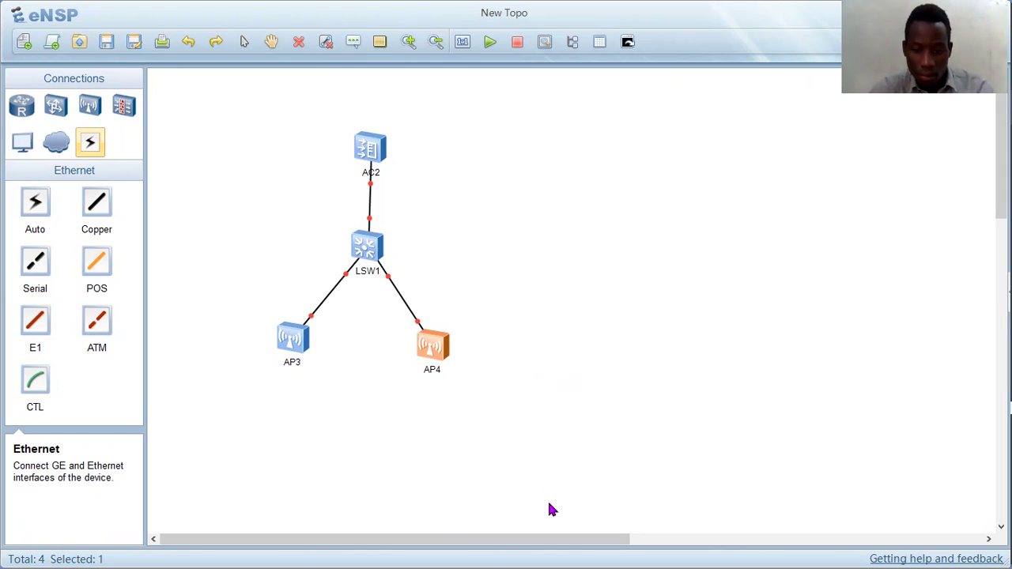
Move the AC2 label to the controller's right and open it for renaming.
click(470, 313)
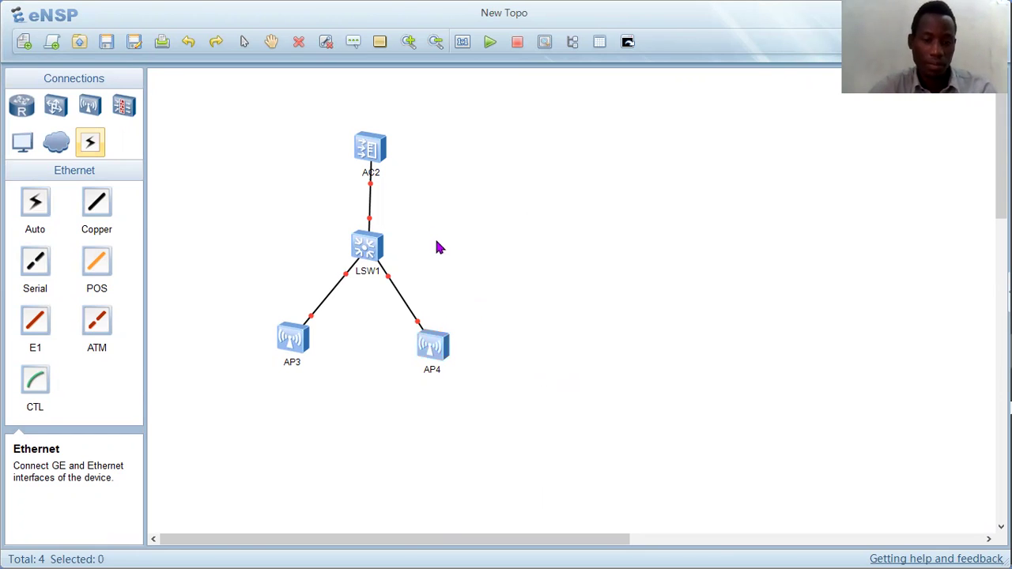
drag(376, 179, 406, 153)
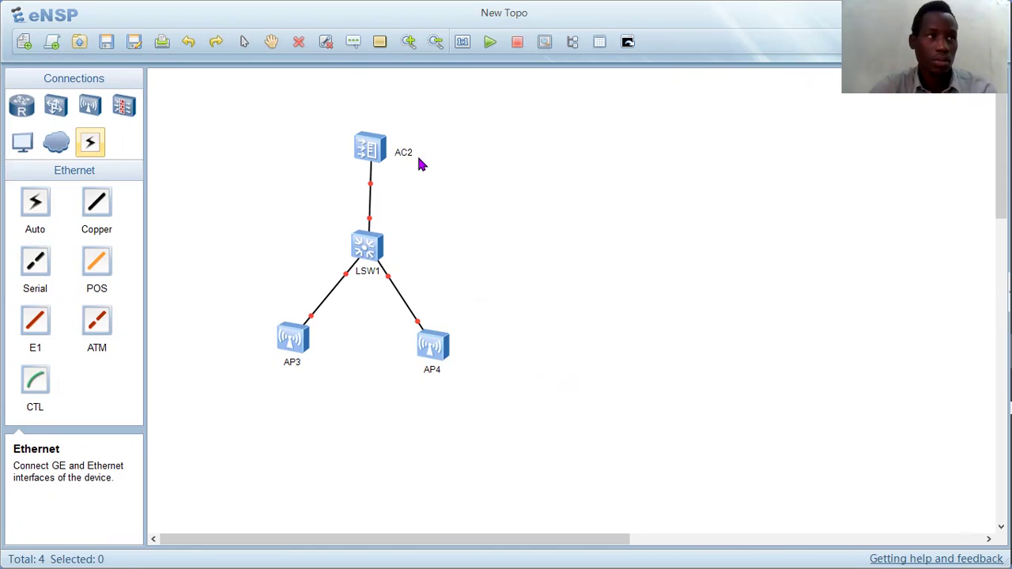
double_click(408, 154)
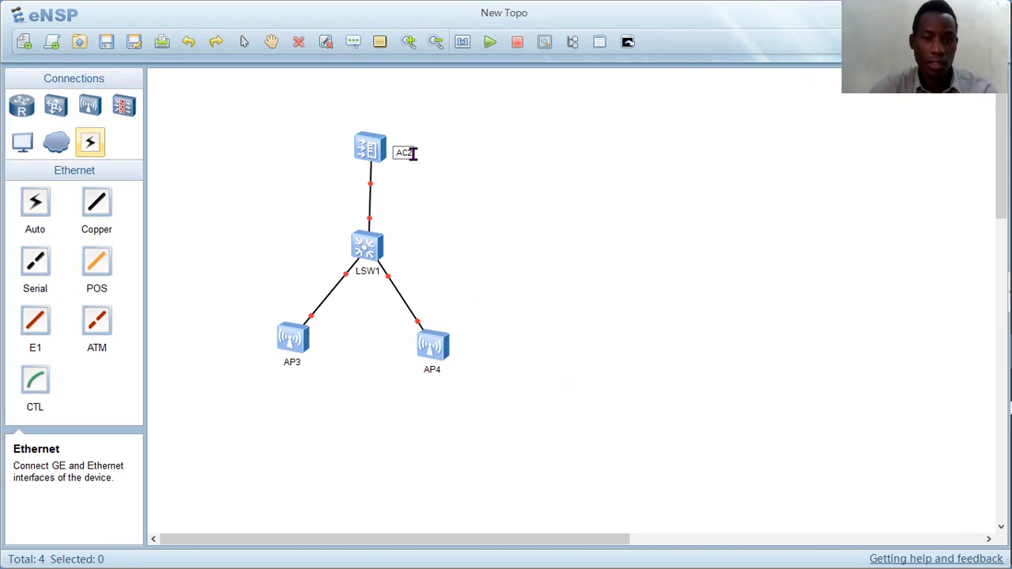